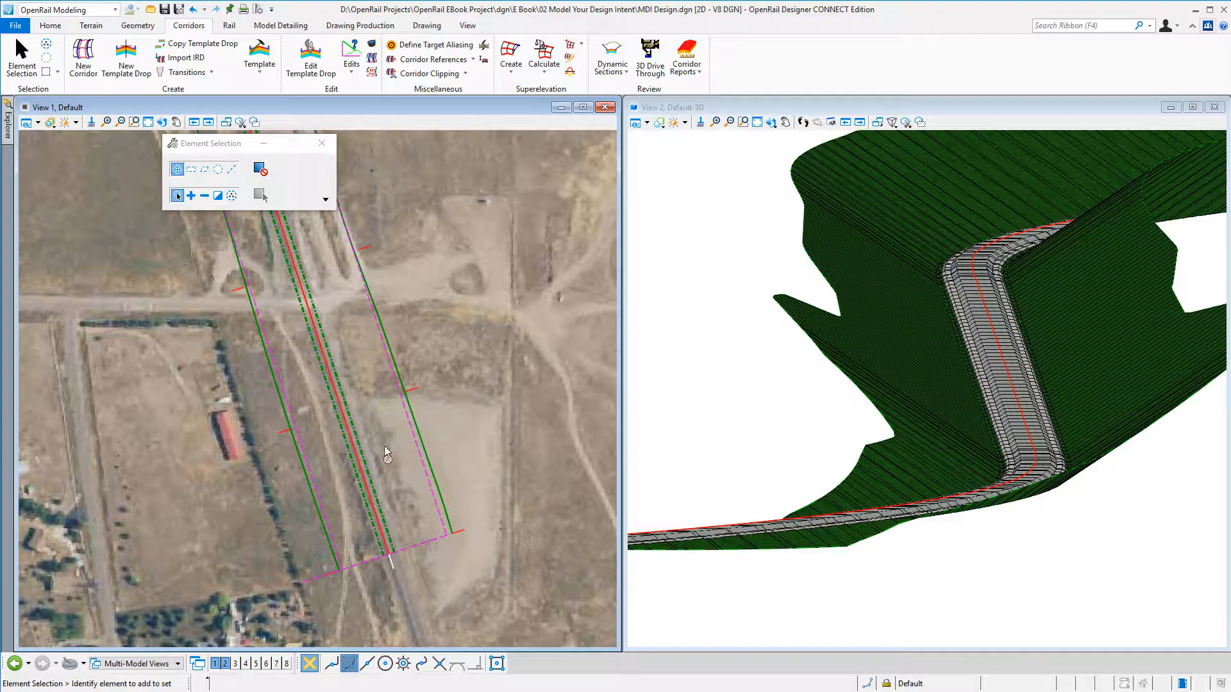
# - Review the South Track profile view, then close it again
pyautogui.click(288, 664)
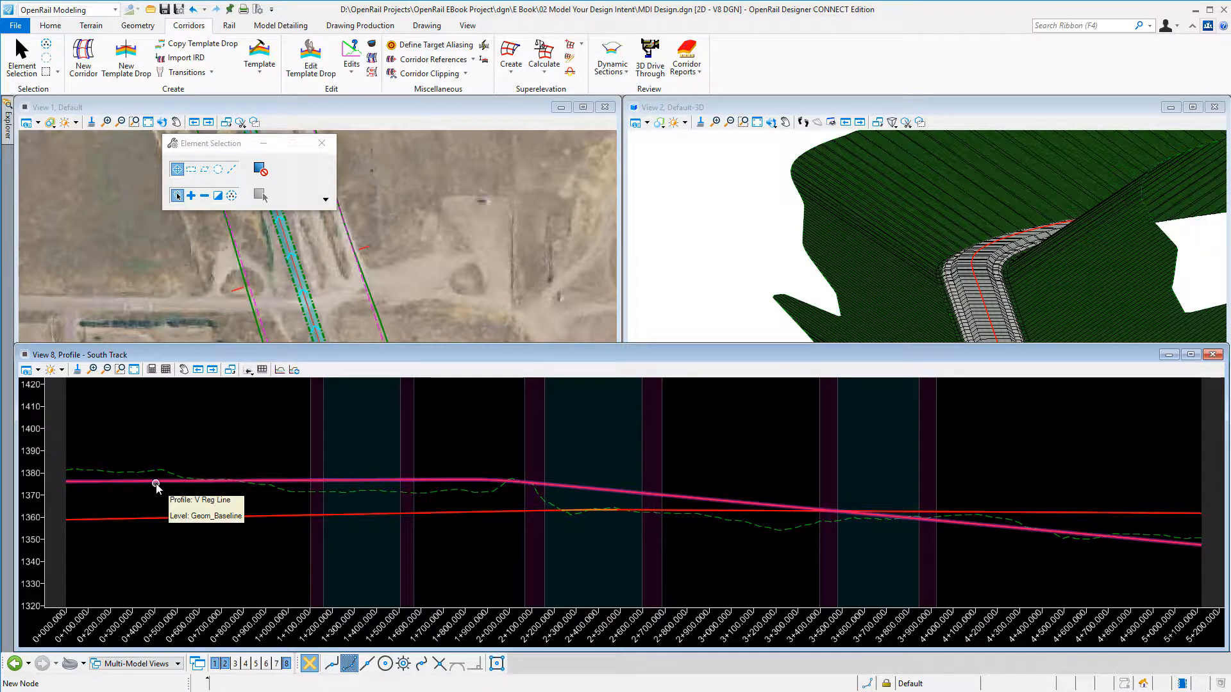
pyautogui.click(288, 663)
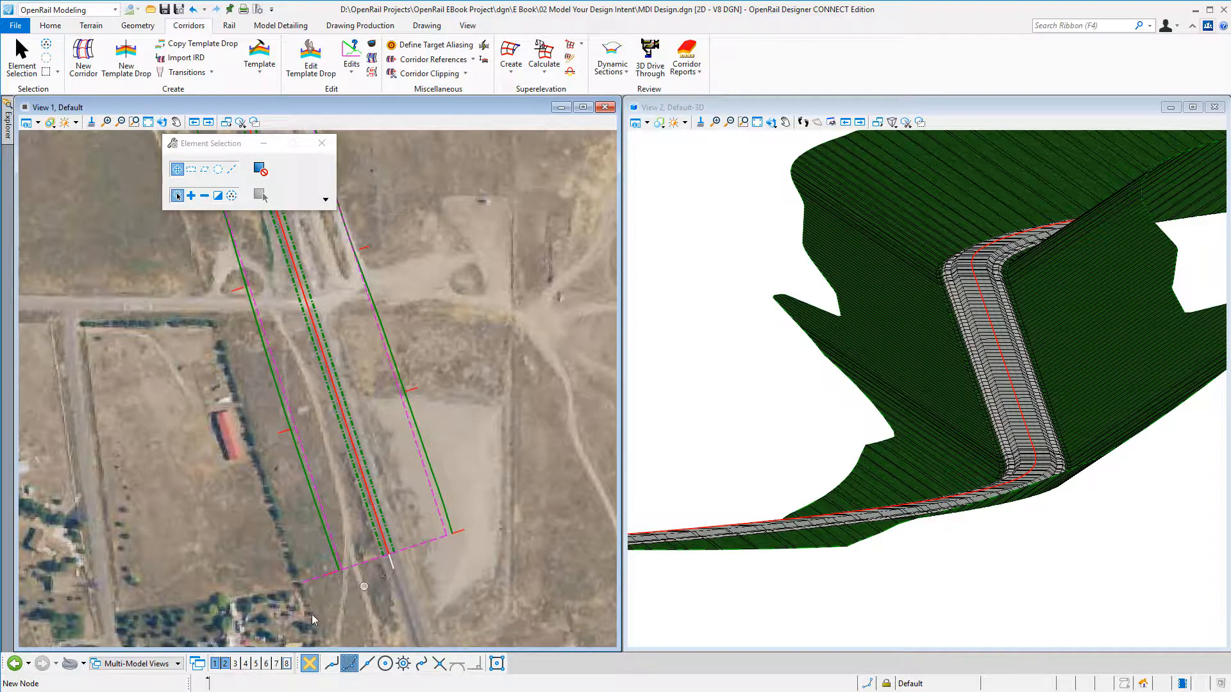
# - Assign the Single Track - Ballasted w Benching template to the South Track template drop
pyautogui.click(323, 576)
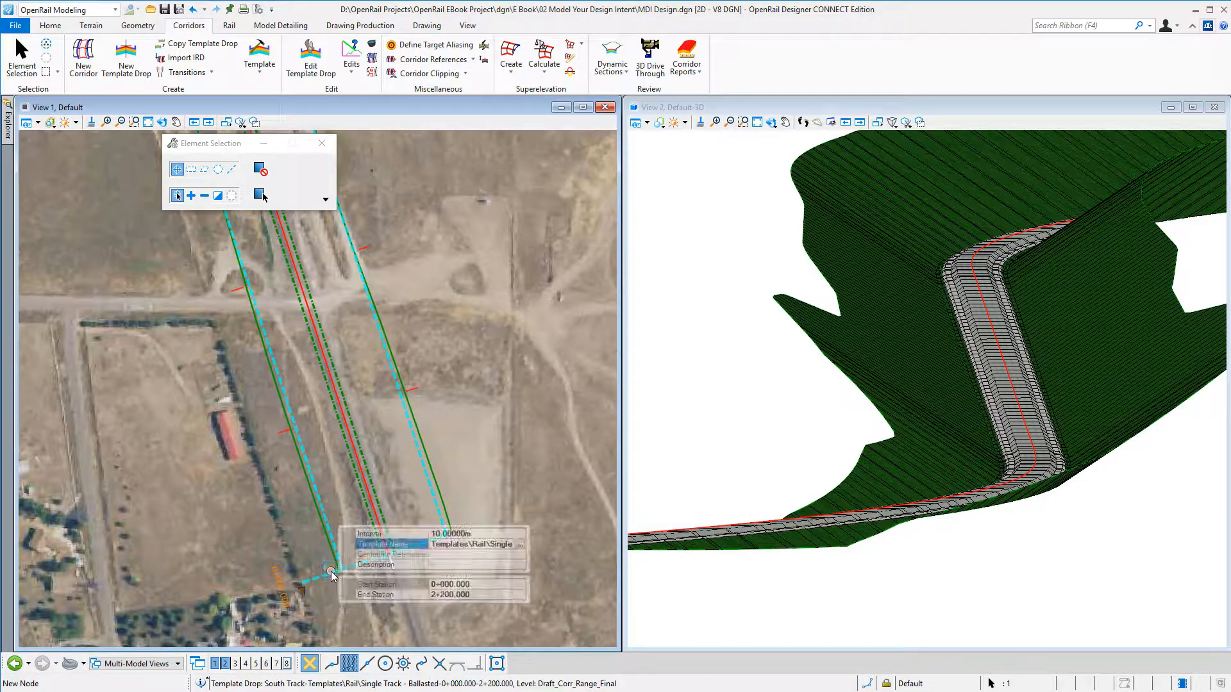
pyautogui.click(520, 545)
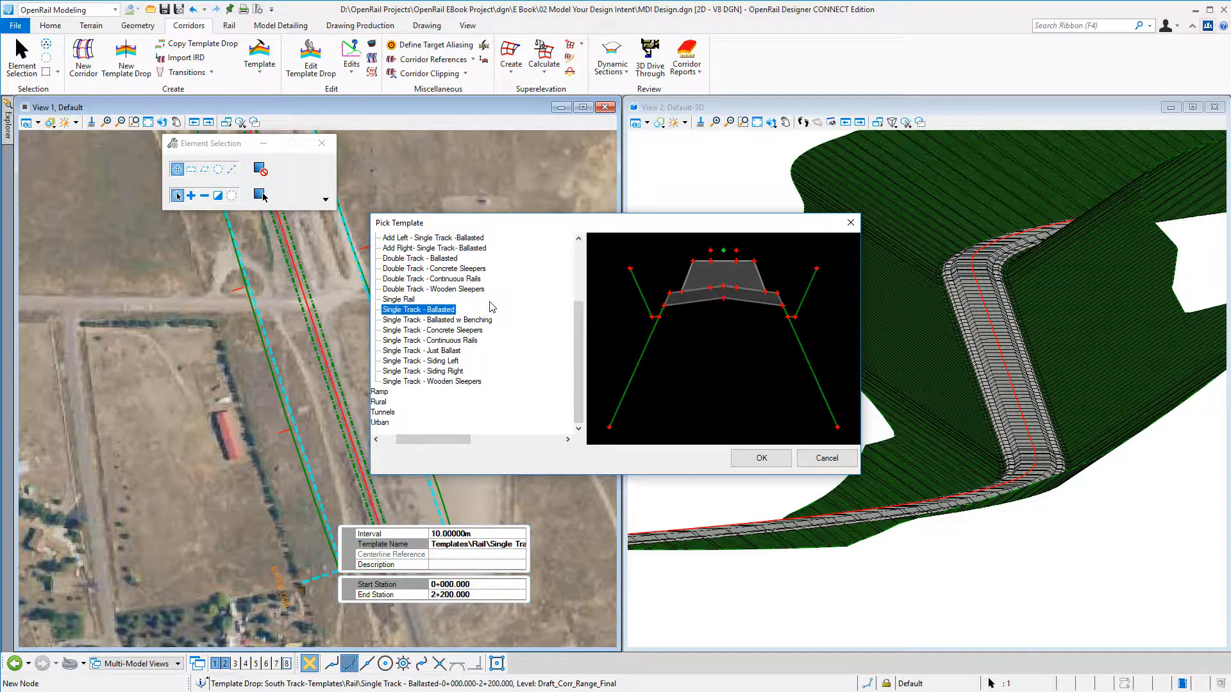
pyautogui.click(484, 320)
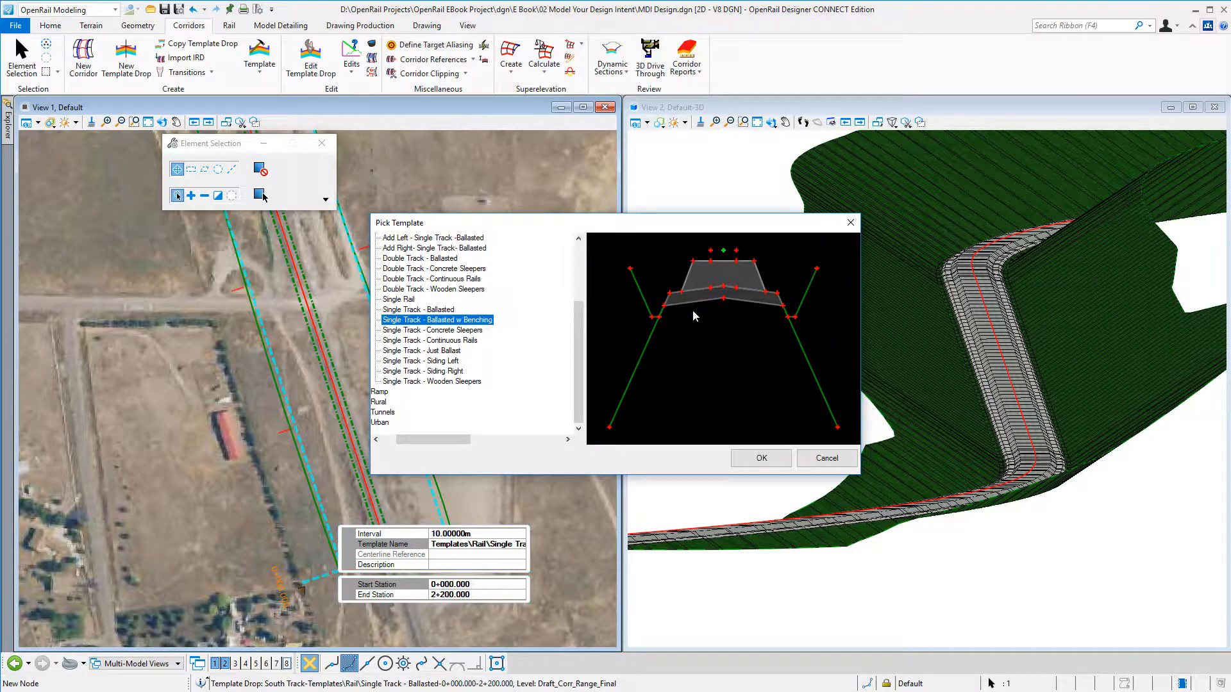
pyautogui.click(761, 458)
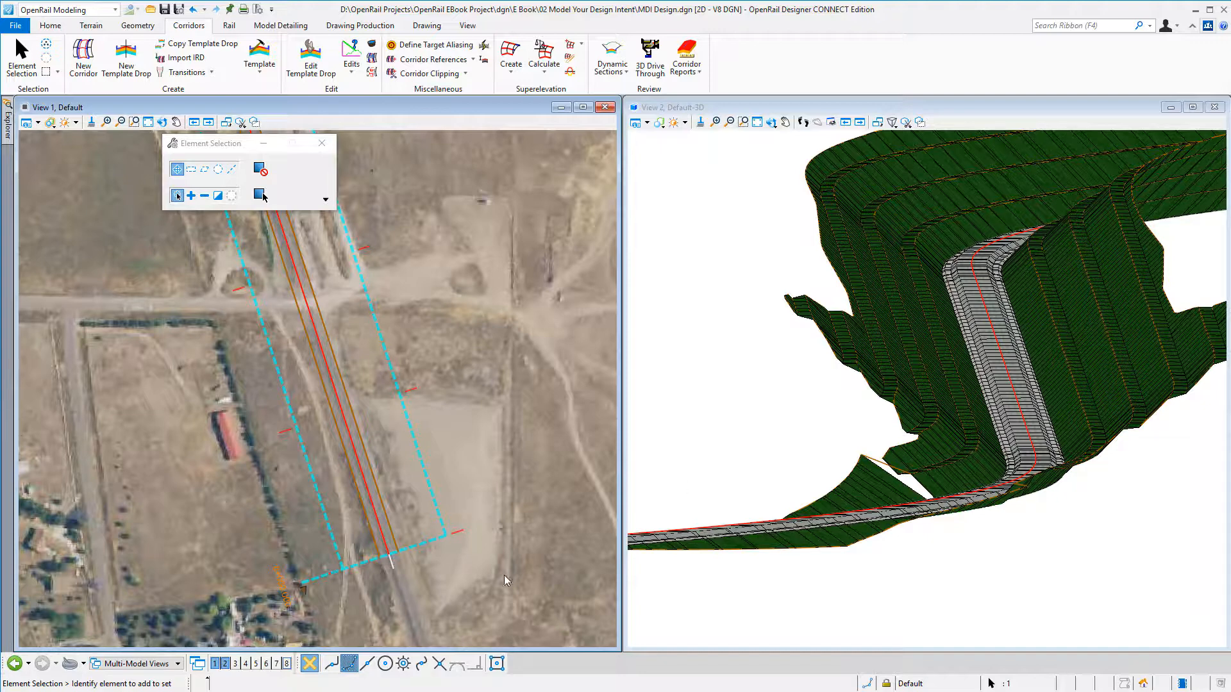
# - Select the South Track template drop and bring up its Pick Template dialog
pyautogui.click(314, 582)
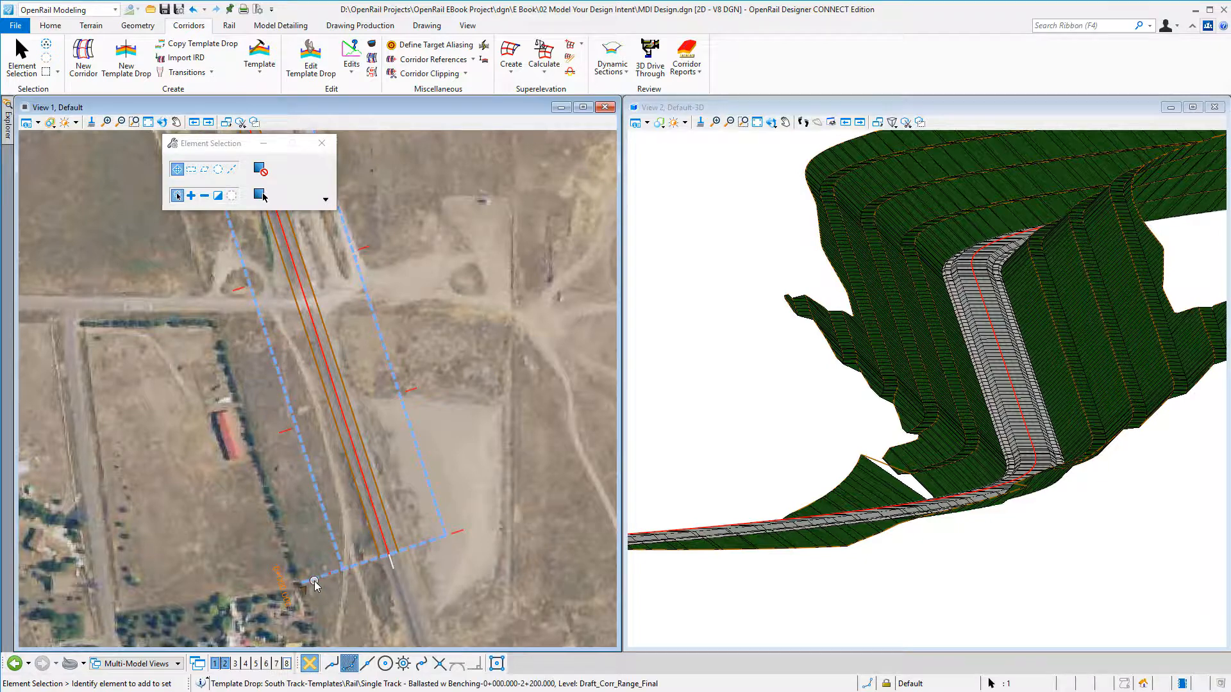
pyautogui.click(316, 581)
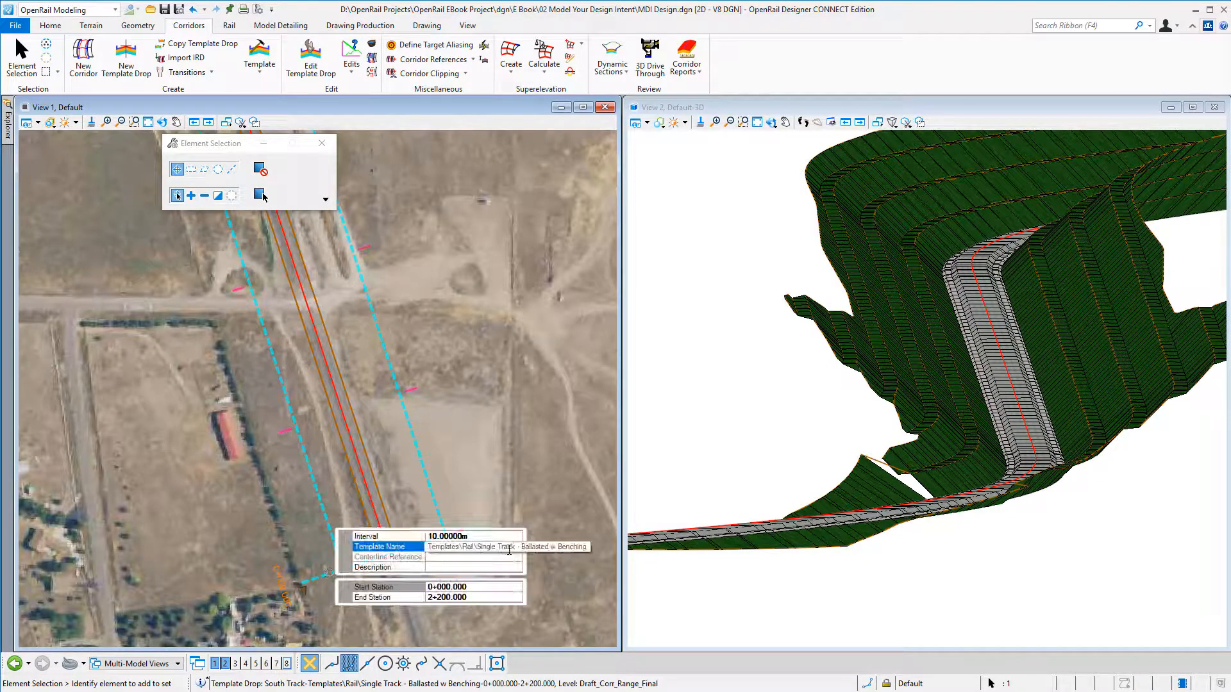
pyautogui.click(517, 548)
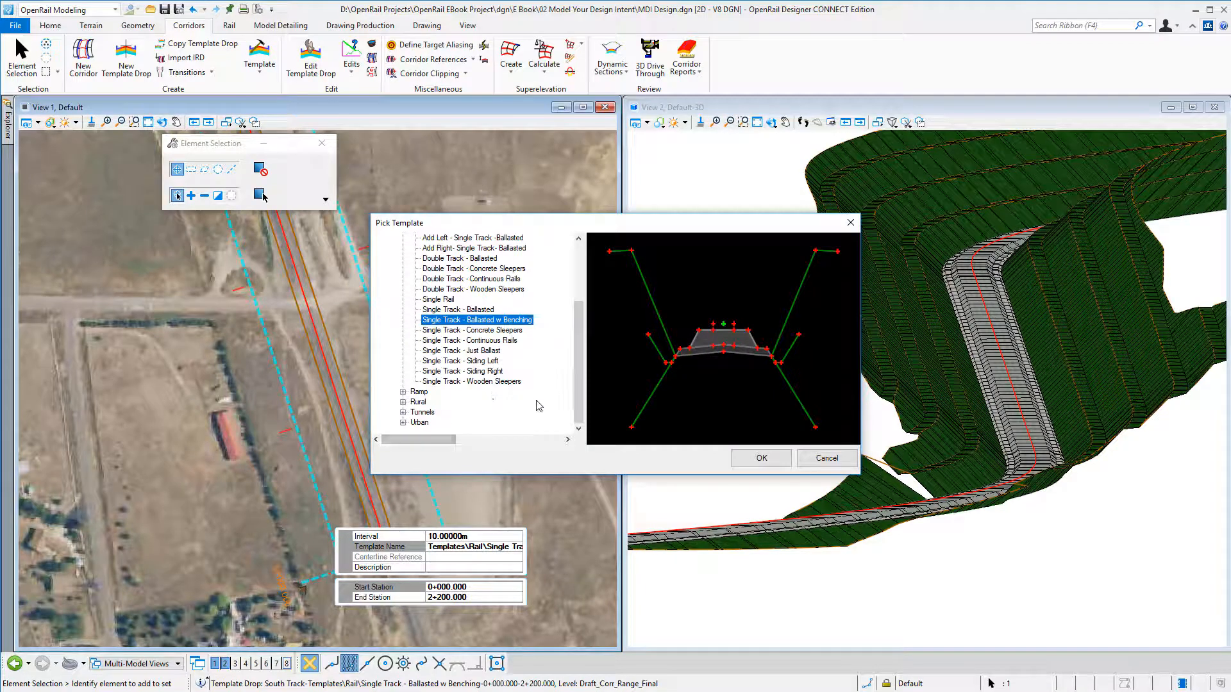
pyautogui.scroll(2, 441, 317)
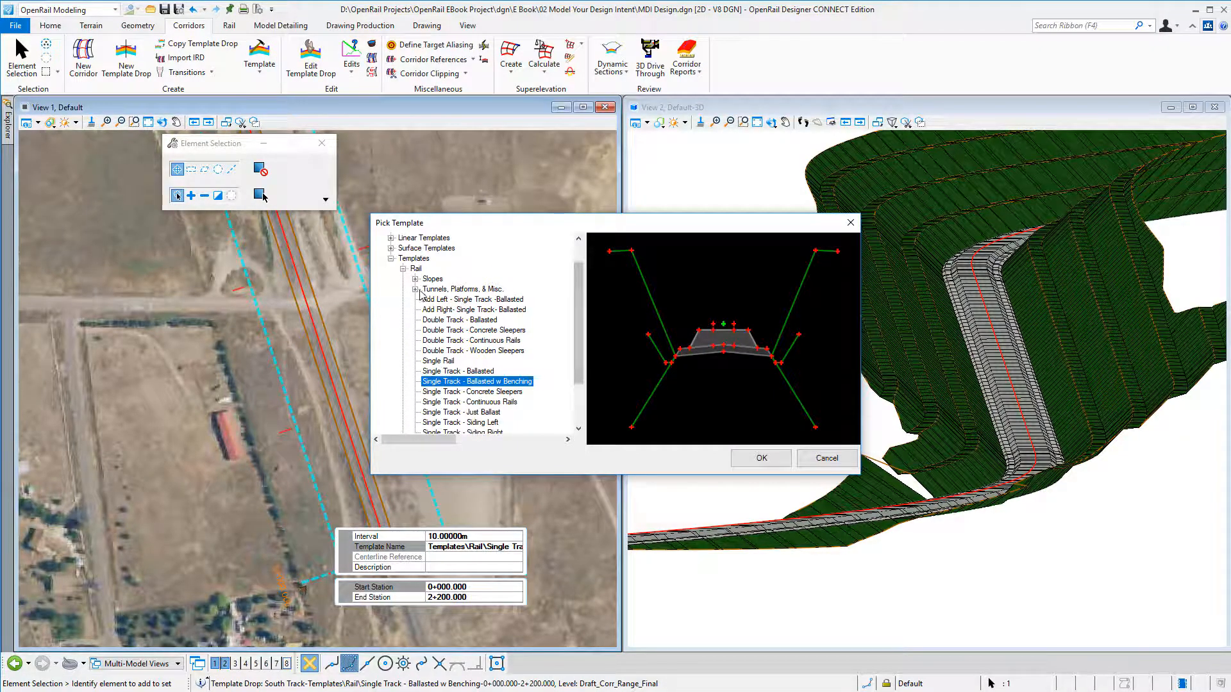
# - Assign Single Track - Tunnel with Rails from Tunnels, Platforms, & Misc. and rebuild the corridor
pyautogui.click(415, 289)
pyautogui.click(519, 362)
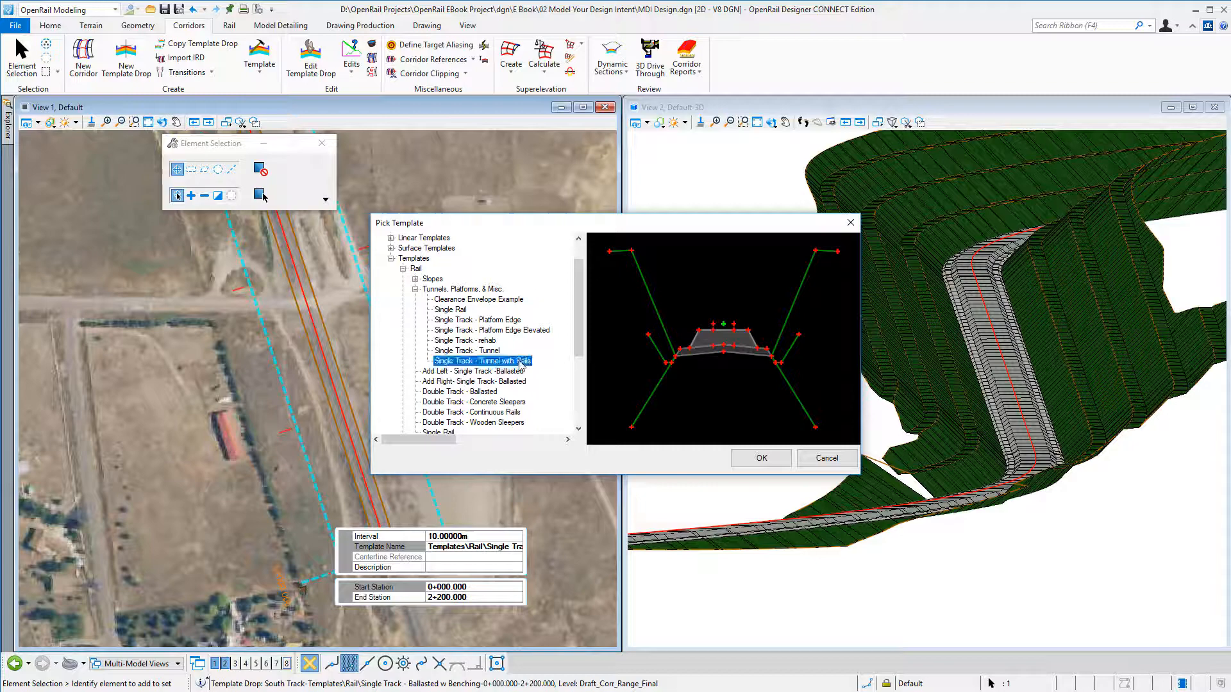
pyautogui.click(761, 459)
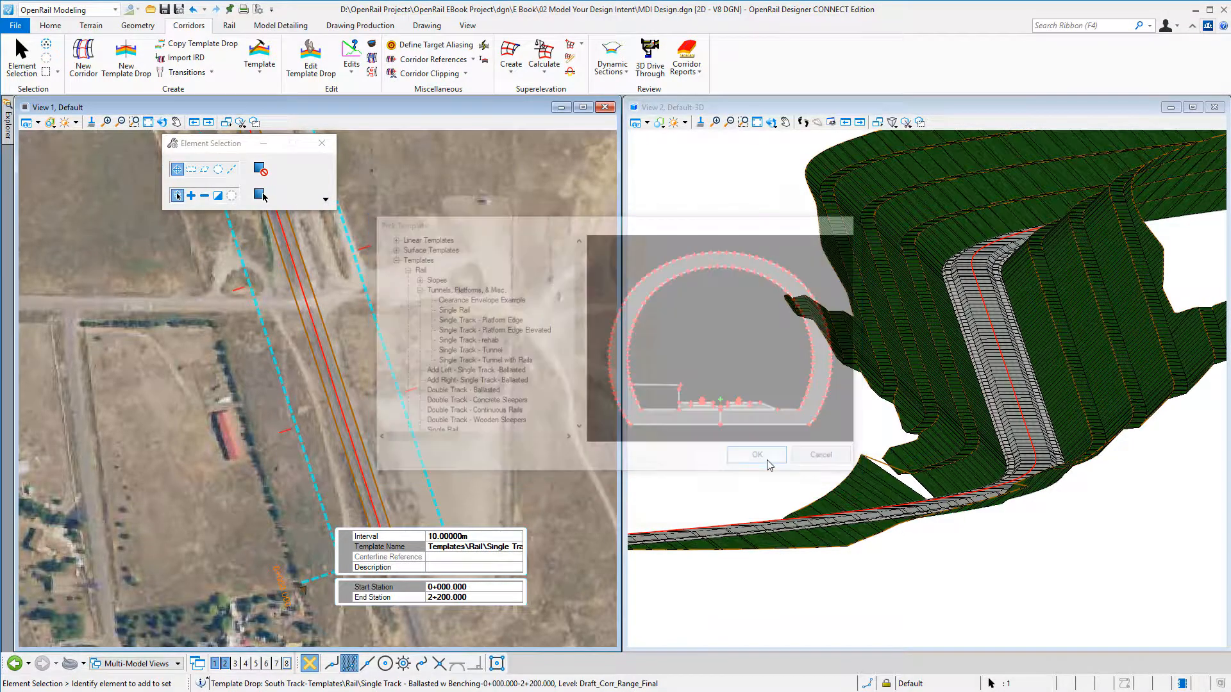
pyautogui.click(766, 466)
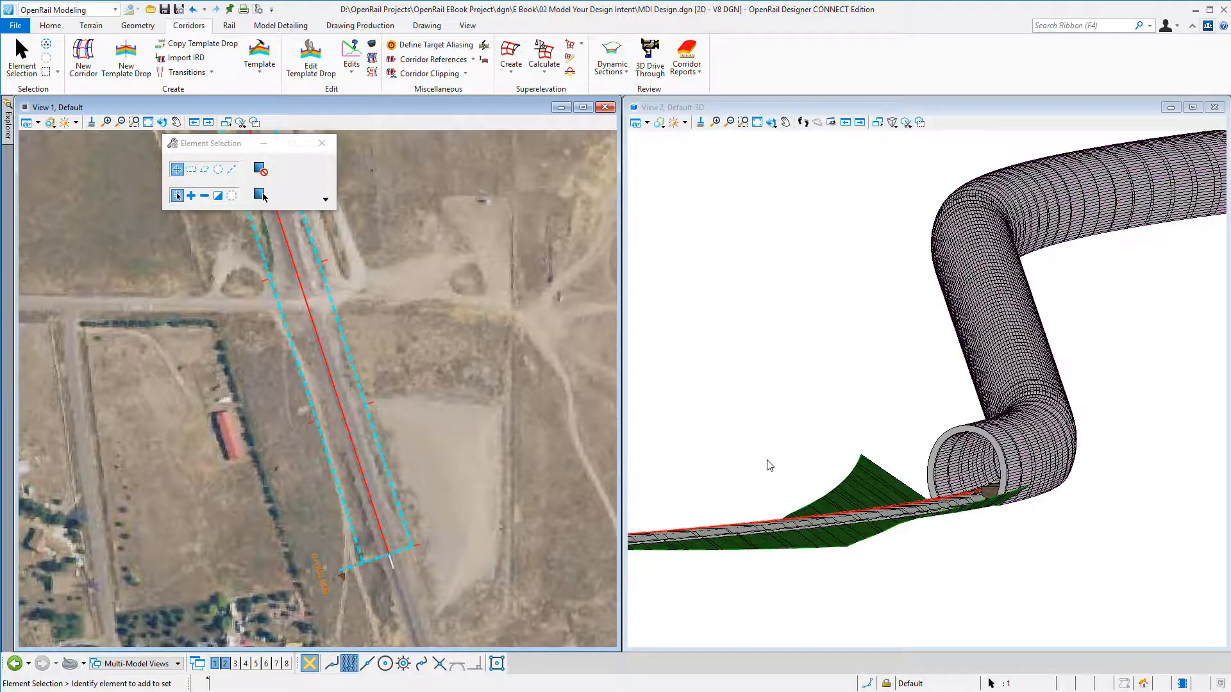
# - Rotate the 3D view about a pivot to look into the tunnel portal at the track inside
pyautogui.click(771, 122)
pyautogui.click(904, 481)
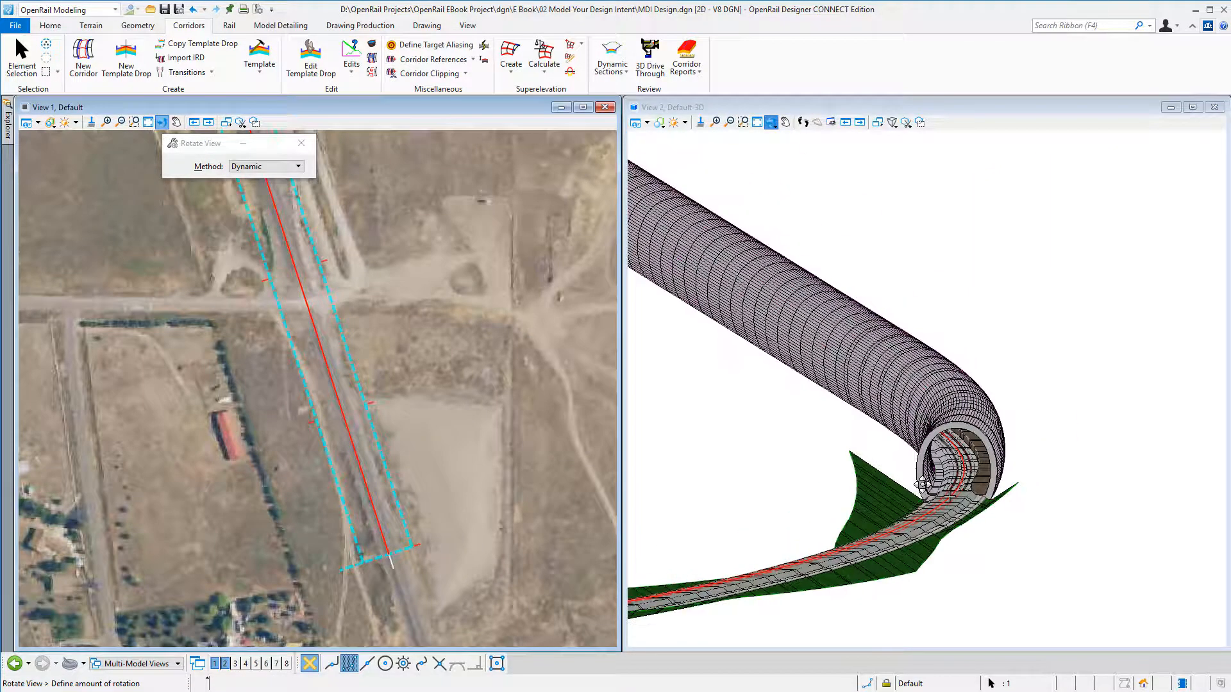
pyautogui.click(950, 500)
pyautogui.scroll(5, 952, 502)
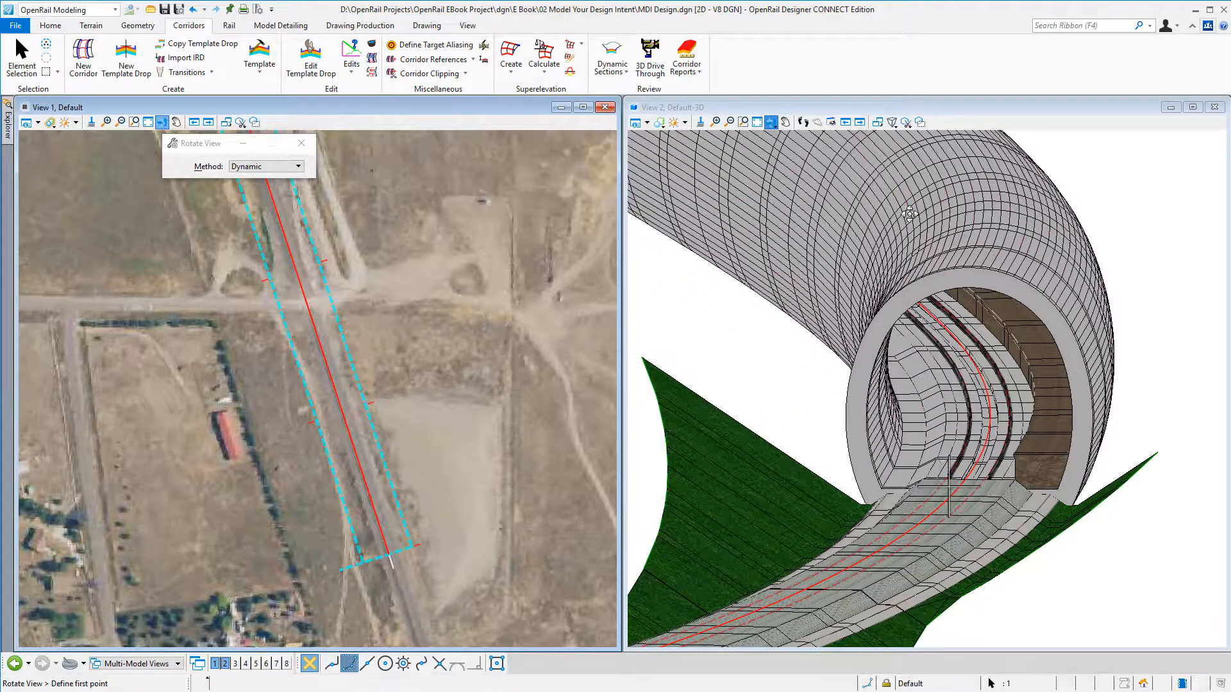
pyautogui.click(1050, 604)
pyautogui.click(1047, 584)
pyautogui.rightClick(1046, 583)
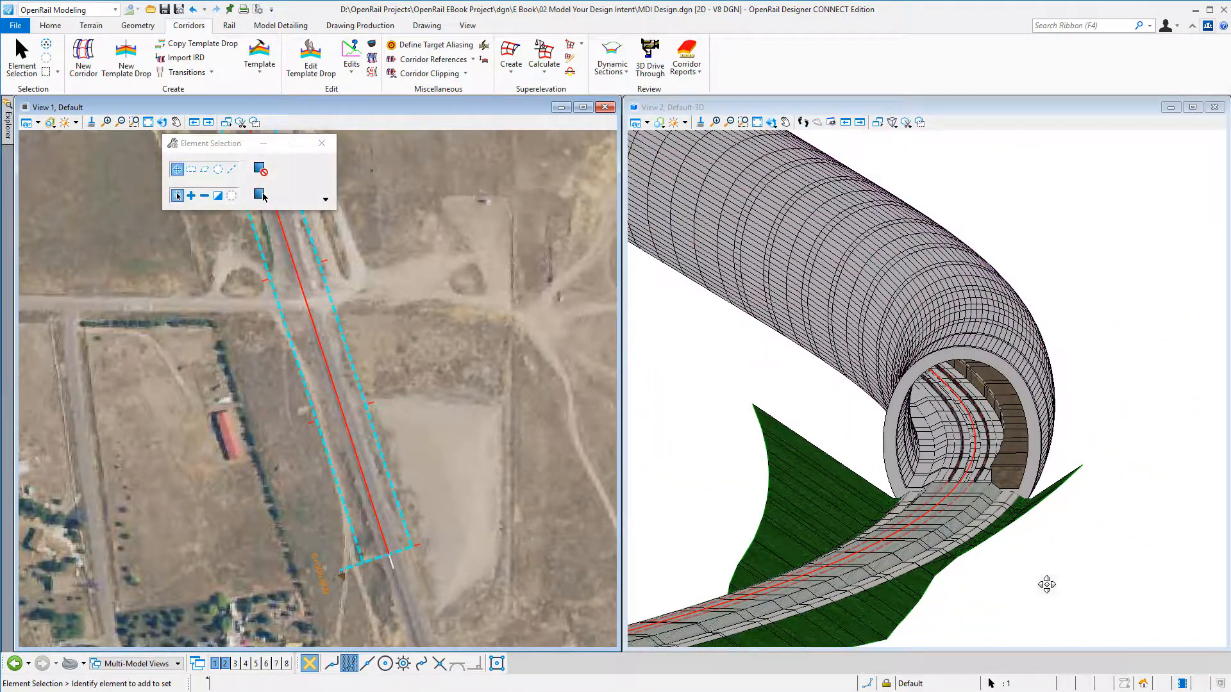